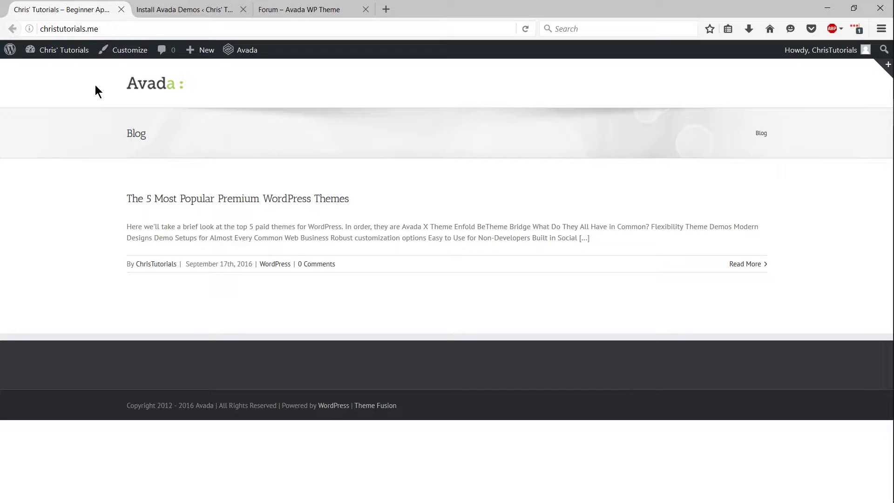
Switch to the Install Avada Demos page to browse the demo gallery.
{"action": "left_click", "coordinate": [185, 9]}
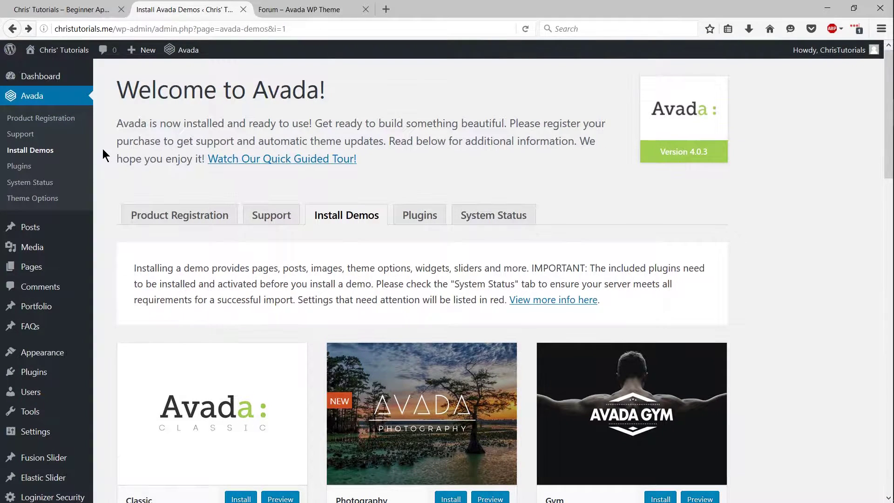
{"action": "scroll", "coordinate": [103, 155], "scroll_direction": "down", "scroll_amount": 2}
{"action": "scroll", "coordinate": [103, 154], "scroll_direction": "down", "scroll_amount": 2}
{"action": "scroll", "coordinate": [104, 155], "scroll_direction": "down", "scroll_amount": 2}
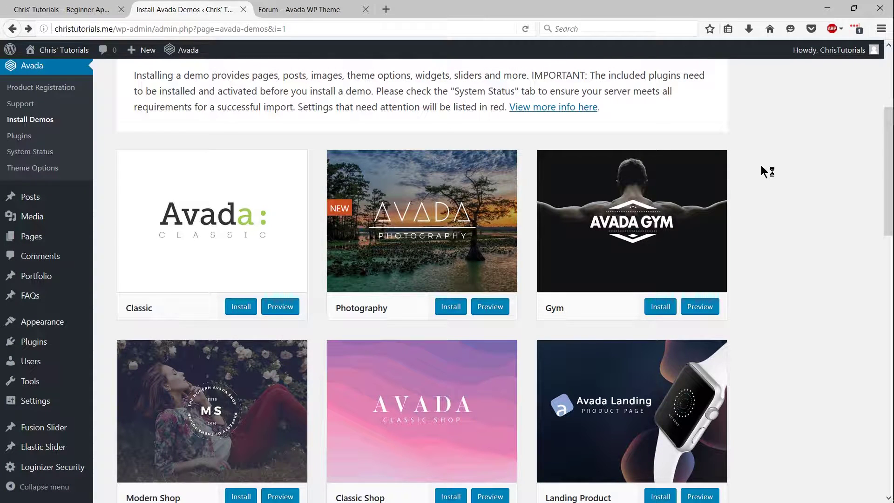
{"action": "scroll", "coordinate": [761, 165], "scroll_direction": "down", "scroll_amount": 2}
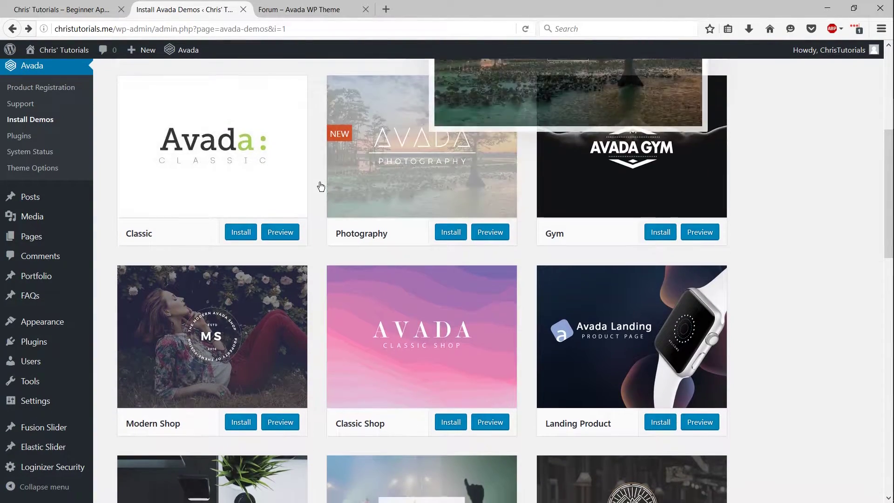
{"action": "scroll", "coordinate": [319, 186], "scroll_direction": "down", "scroll_amount": 2}
{"action": "scroll", "coordinate": [320, 187], "scroll_direction": "down", "scroll_amount": 3}
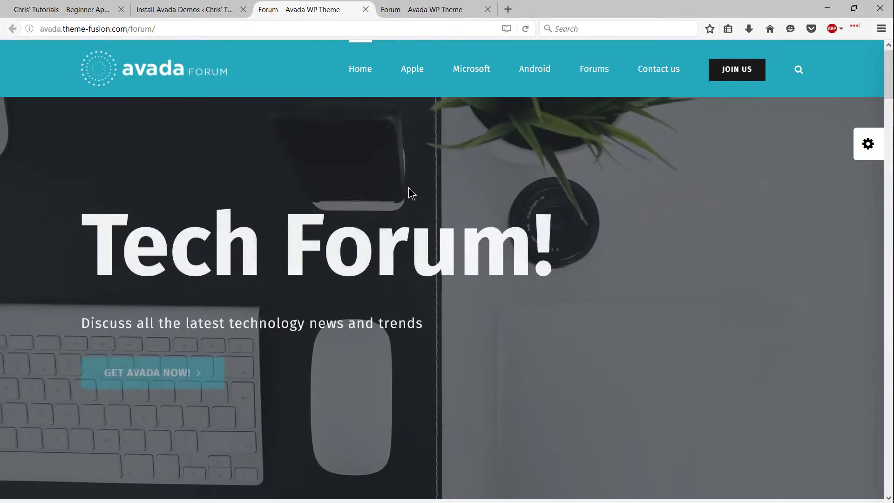
{"action": "scroll", "coordinate": [409, 188], "scroll_direction": "down", "scroll_amount": 5}
{"action": "scroll", "coordinate": [409, 187], "scroll_direction": "down", "scroll_amount": 5}
{"action": "scroll", "coordinate": [409, 192], "scroll_direction": "down", "scroll_amount": 3}
{"action": "scroll", "coordinate": [409, 192], "scroll_direction": "down", "scroll_amount": 5}
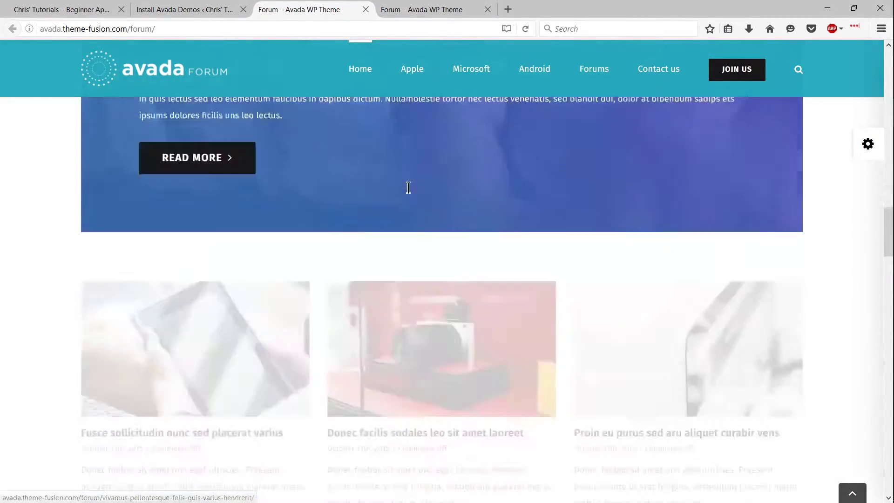
{"action": "scroll", "coordinate": [409, 192], "scroll_direction": "down", "scroll_amount": 5}
{"action": "scroll", "coordinate": [408, 192], "scroll_direction": "down", "scroll_amount": 5}
{"action": "scroll", "coordinate": [408, 192], "scroll_direction": "down", "scroll_amount": 5}
{"action": "scroll", "coordinate": [409, 192], "scroll_direction": "down", "scroll_amount": 5}
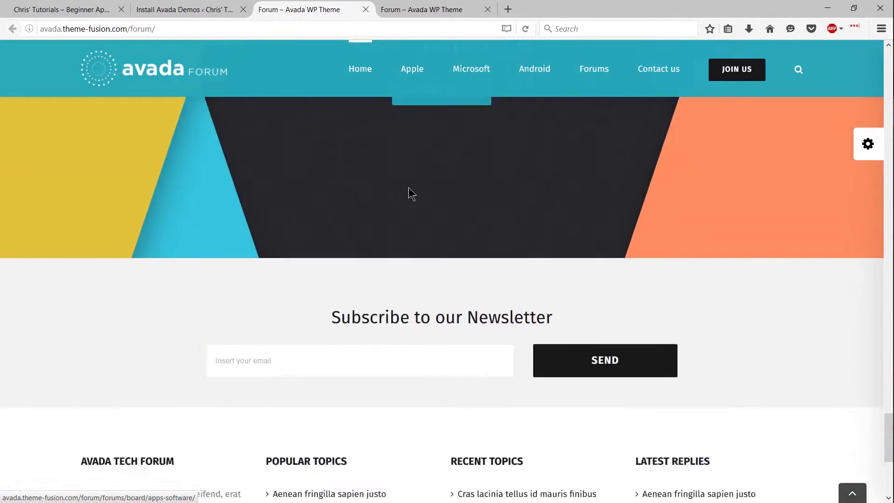
{"action": "scroll", "coordinate": [409, 192], "scroll_direction": "down", "scroll_amount": 4}
Start the Forum demo install, review its required plugins (Fusion Core, bbPress), then cancel the import.
{"action": "left_click", "coordinate": [227, 15]}
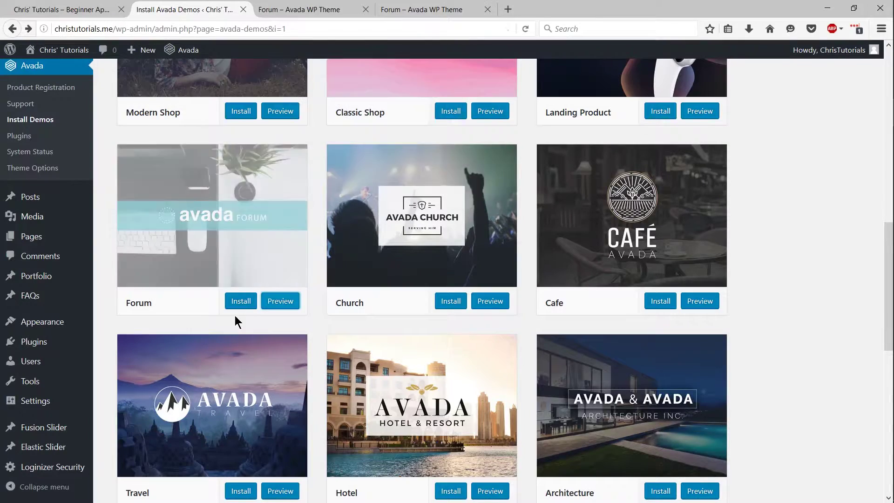
{"action": "left_click", "coordinate": [241, 301]}
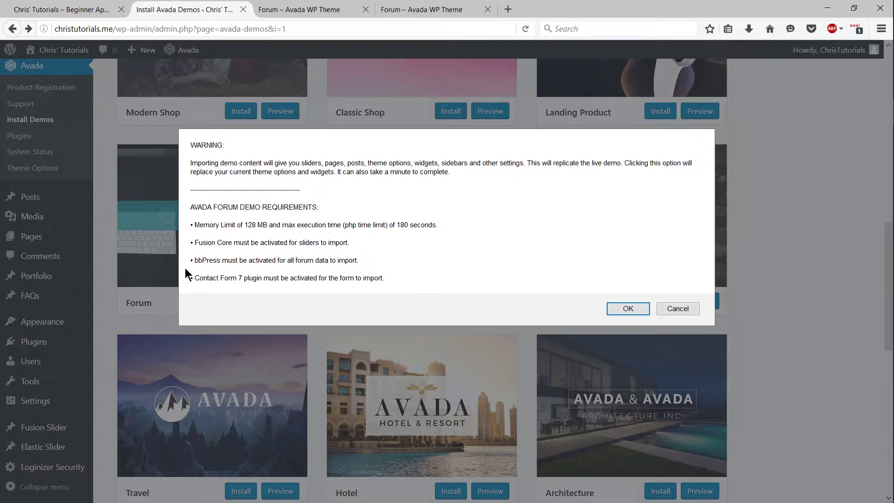
{"action": "mouse_move", "coordinate": [193, 260]}
{"action": "left_mouse_down"}
{"action": "mouse_move", "coordinate": [366, 260]}
{"action": "mouse_move", "coordinate": [199, 278]}
{"action": "left_mouse_up"}
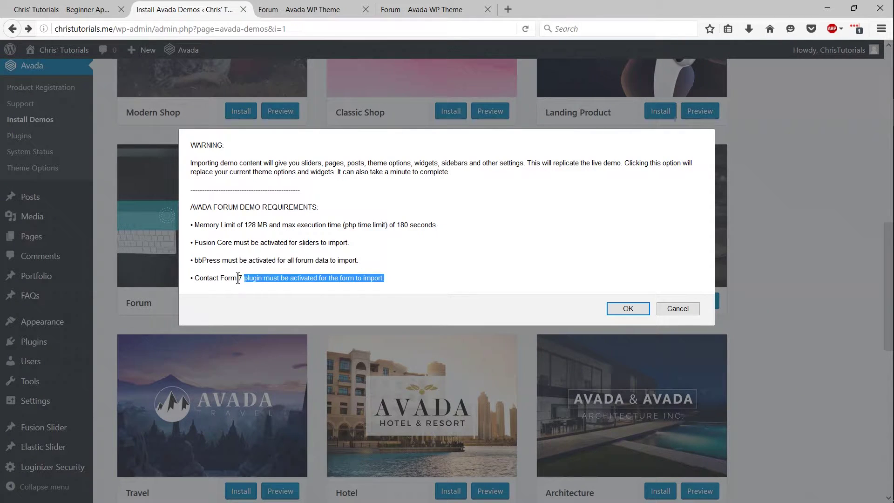
{"action": "left_click_drag", "start_coordinate": [192, 246], "coordinate": [393, 246]}
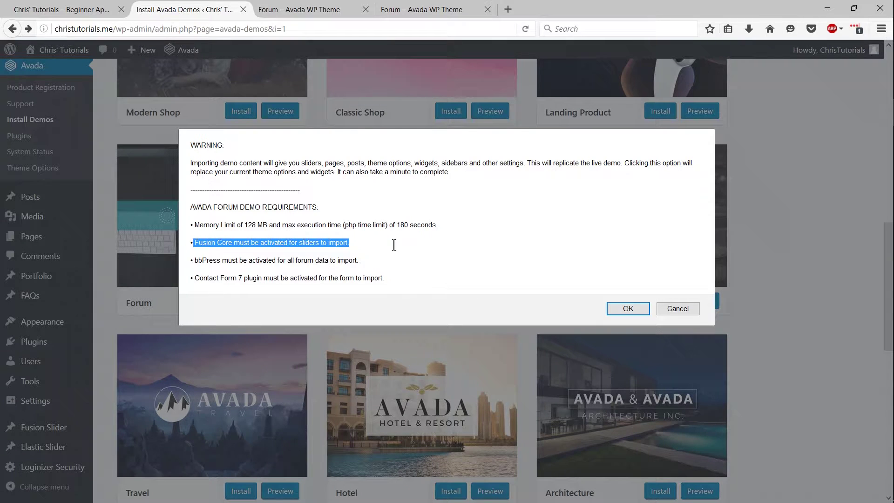
{"action": "left_click", "coordinate": [320, 226]}
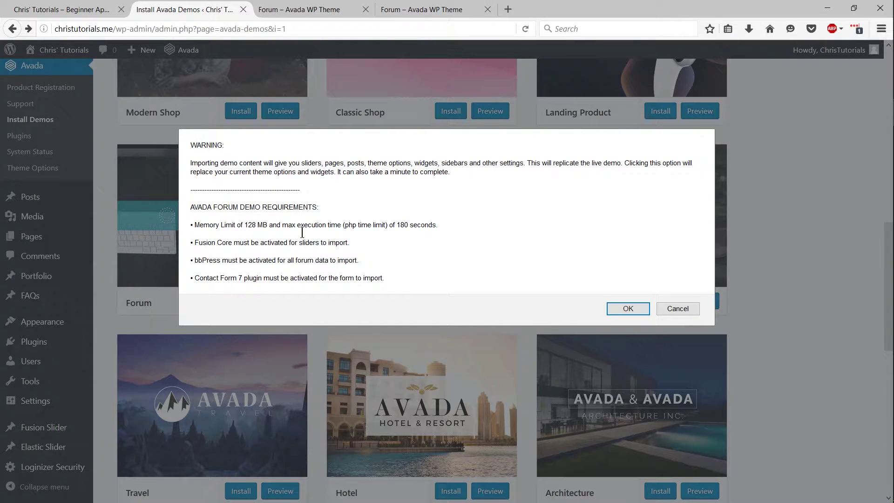
{"action": "left_click", "coordinate": [693, 309]}
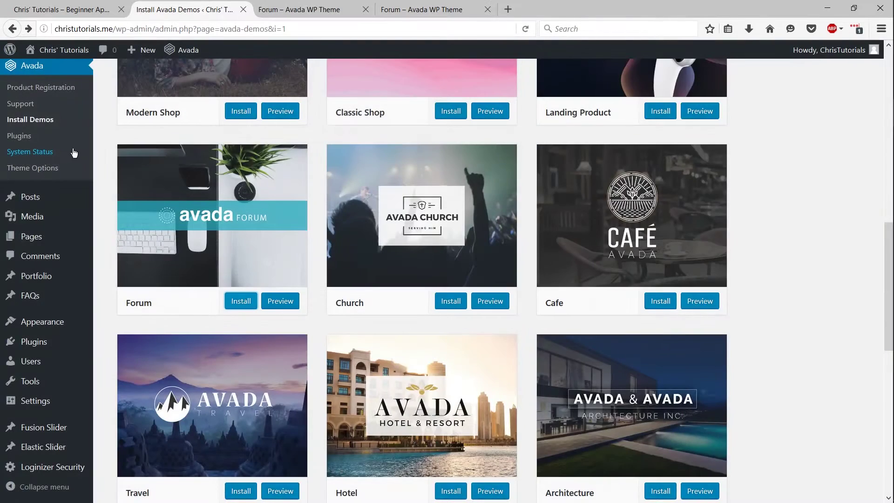
Install and activate bbPress 2.5.10 from the Avada Plugins page.
{"action": "left_click", "coordinate": [41, 140]}
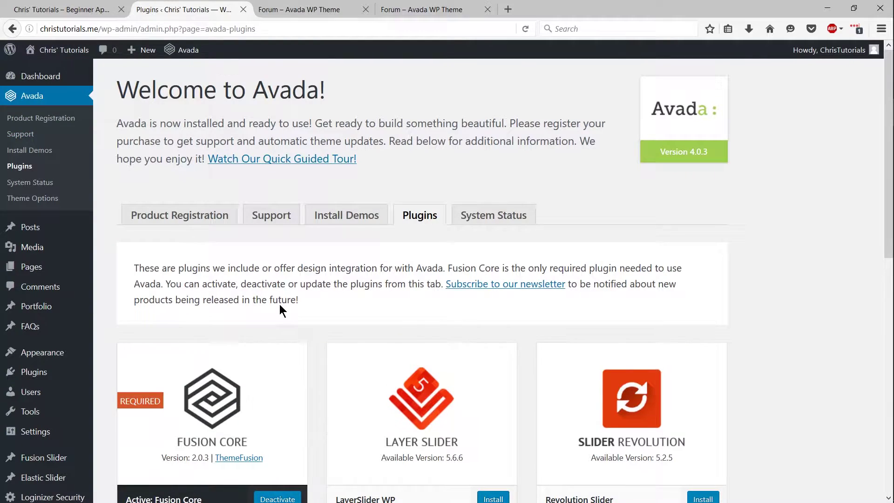
{"action": "scroll", "coordinate": [280, 304], "scroll_direction": "down", "scroll_amount": 3}
{"action": "scroll", "coordinate": [280, 305], "scroll_direction": "down", "scroll_amount": 2}
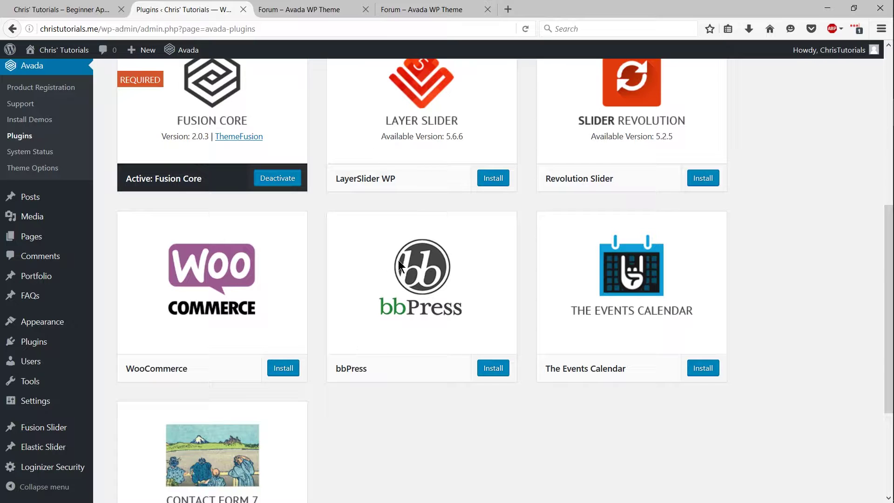
{"action": "scroll", "coordinate": [401, 266], "scroll_direction": "down", "scroll_amount": 3}
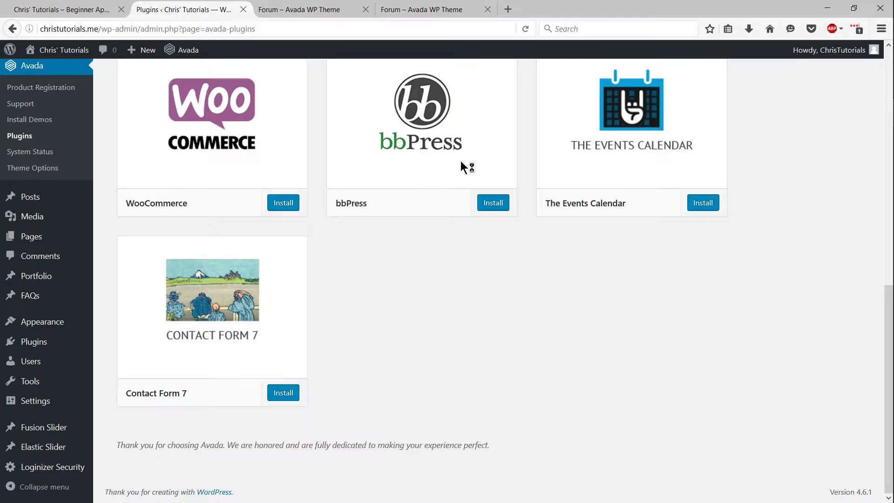
{"action": "left_click", "coordinate": [494, 203]}
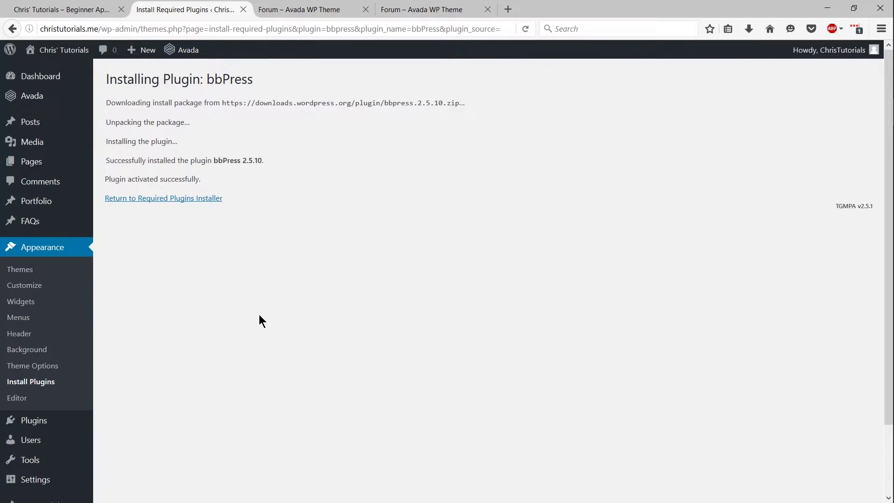
Install the Forum demo with dummy content, confirming the plugin requirements warning with OK.
{"action": "left_click", "coordinate": [164, 199]}
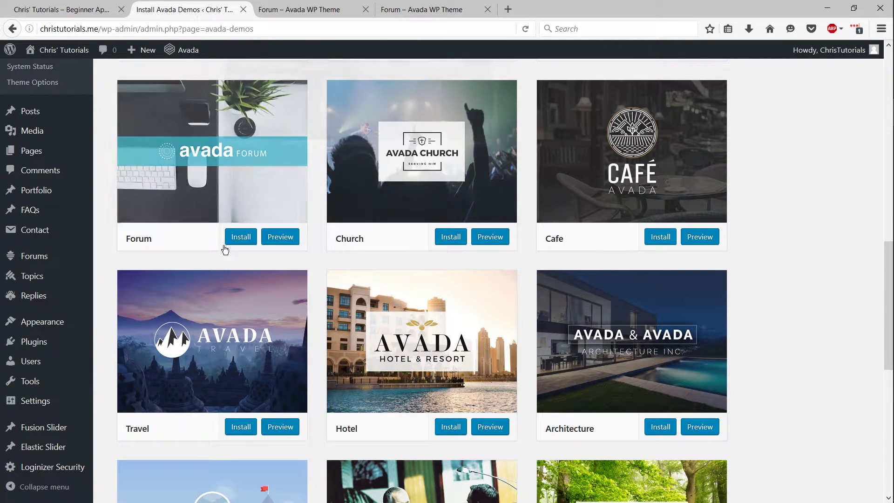
{"action": "mouse_move", "coordinate": [212, 167]}
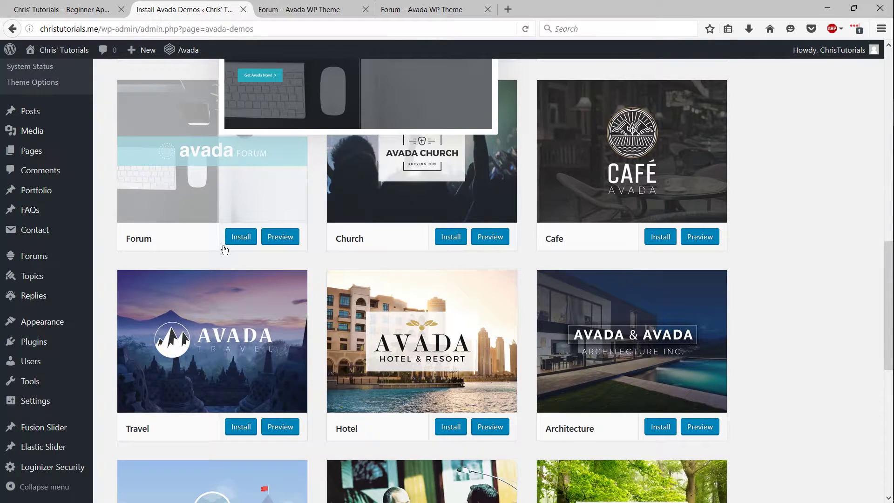
{"action": "scroll", "coordinate": [224, 250], "scroll_direction": "up", "scroll_amount": 2}
{"action": "left_click", "coordinate": [243, 301]}
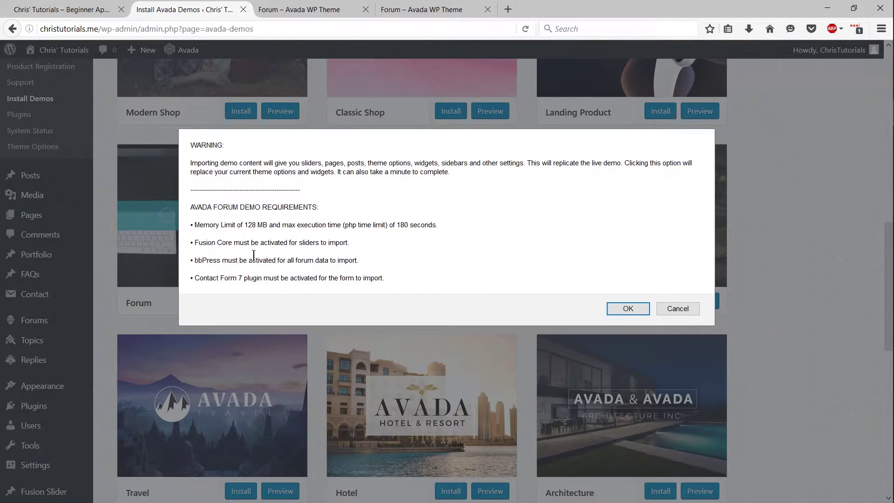
{"action": "left_click_drag", "start_coordinate": [283, 207], "coordinate": [407, 283]}
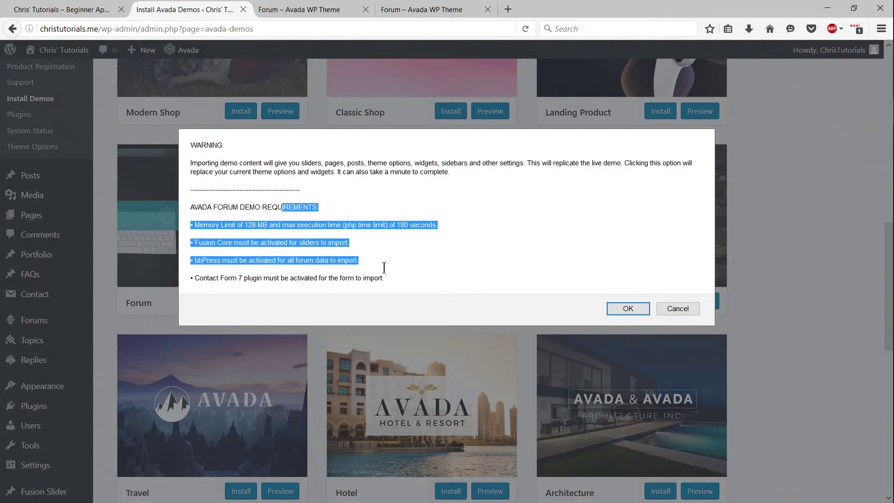
{"action": "left_click", "coordinate": [419, 289]}
{"action": "left_click", "coordinate": [642, 310]}
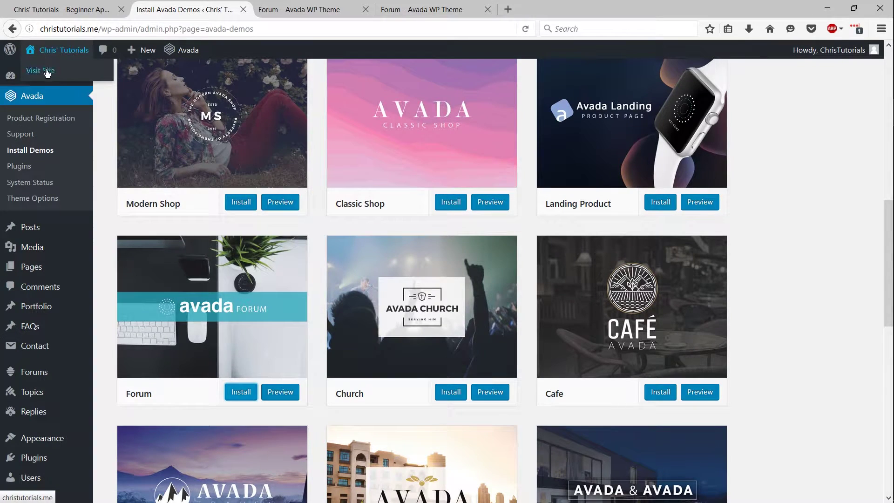
Visit the live site and browse the Tech Forum homepage, returning to the top.
{"action": "left_click", "coordinate": [46, 73]}
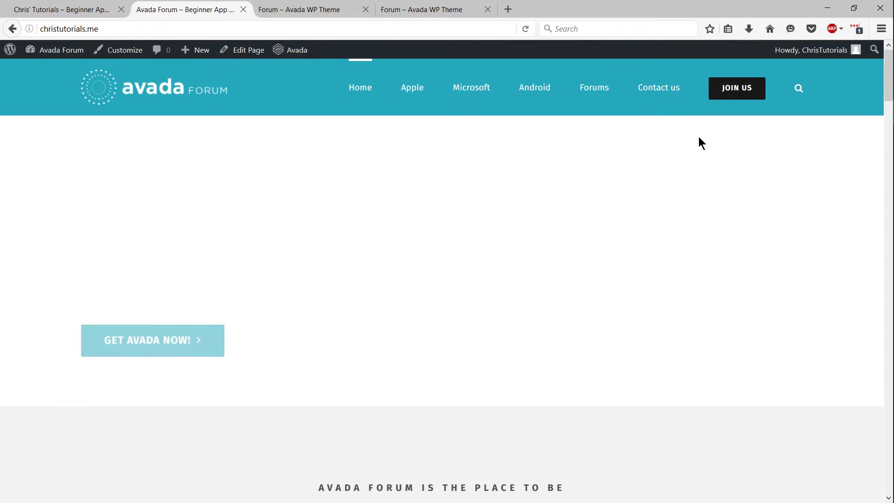
{"action": "scroll", "coordinate": [389, 92], "scroll_direction": "down", "scroll_amount": 3}
{"action": "scroll", "coordinate": [388, 209], "scroll_direction": "down", "scroll_amount": 5}
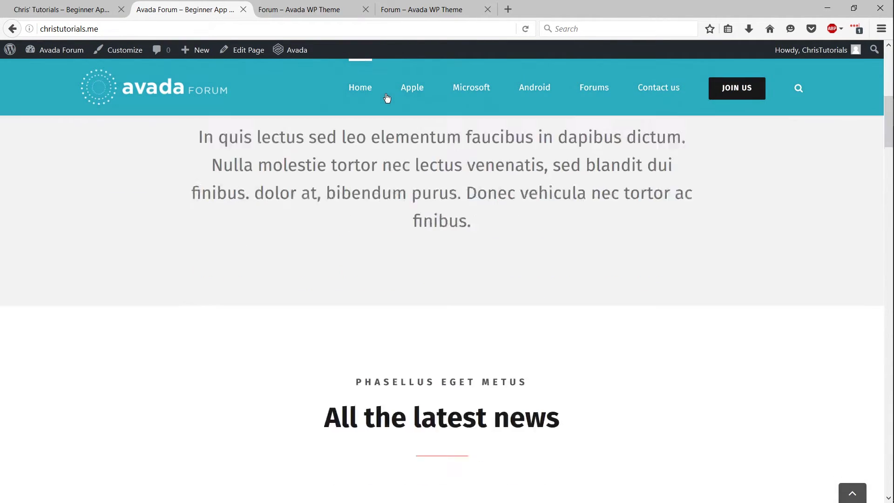
{"action": "scroll", "coordinate": [406, 163], "scroll_direction": "down", "scroll_amount": 5}
{"action": "scroll", "coordinate": [406, 162], "scroll_direction": "down", "scroll_amount": 5}
{"action": "scroll", "coordinate": [406, 162], "scroll_direction": "down", "scroll_amount": 5}
{"action": "scroll", "coordinate": [405, 162], "scroll_direction": "down", "scroll_amount": 5}
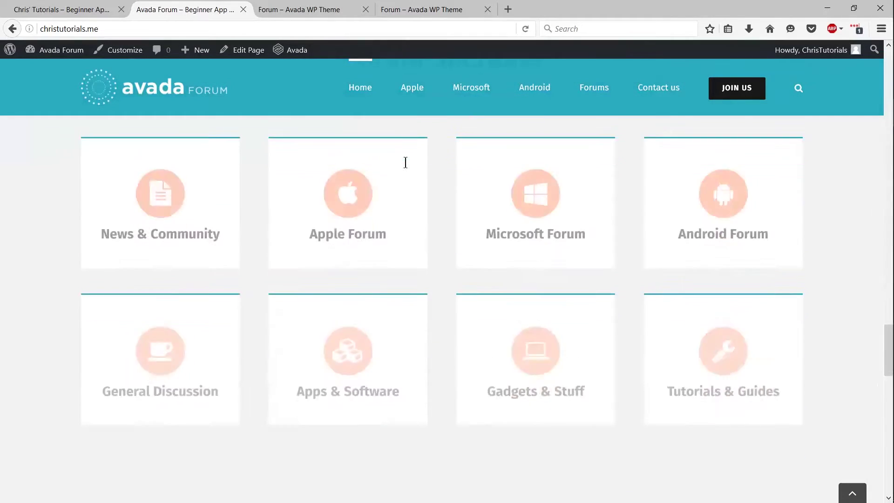
{"action": "scroll", "coordinate": [406, 162], "scroll_direction": "down", "scroll_amount": 5}
{"action": "scroll", "coordinate": [716, 298], "scroll_direction": "down", "scroll_amount": 5}
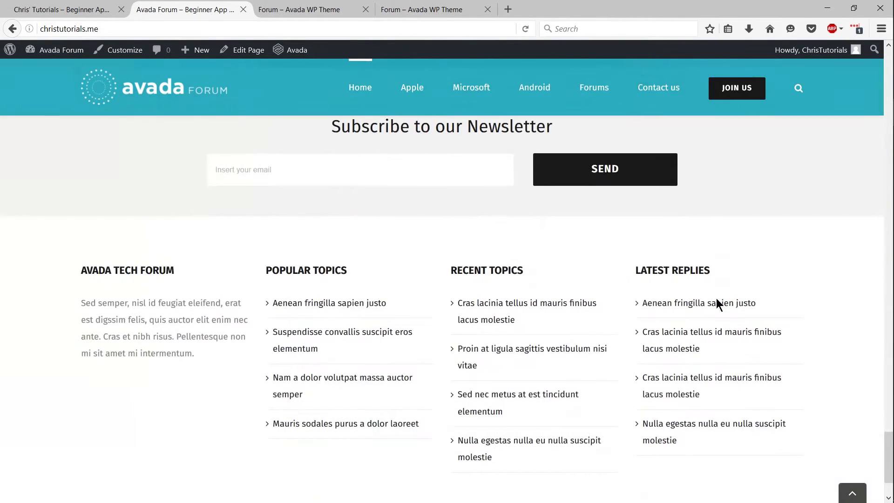
{"action": "key", "text": "Home"}
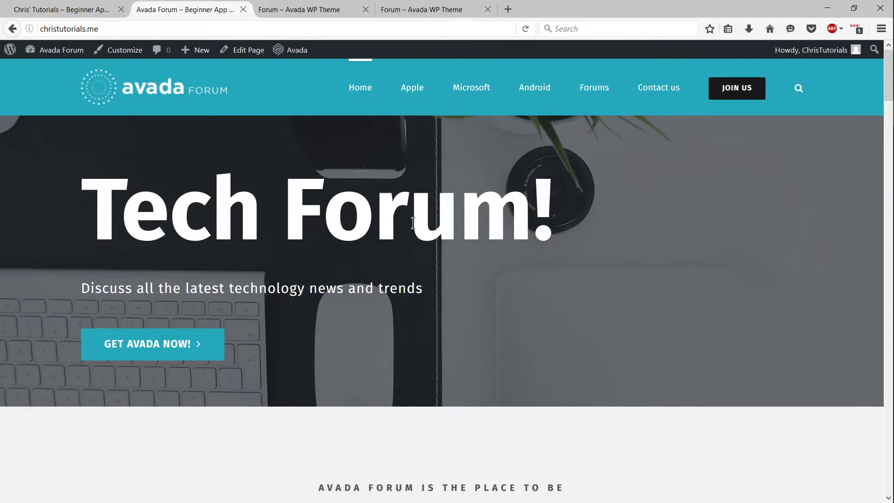
{"action": "scroll", "coordinate": [457, 275], "scroll_direction": "down", "scroll_amount": 5}
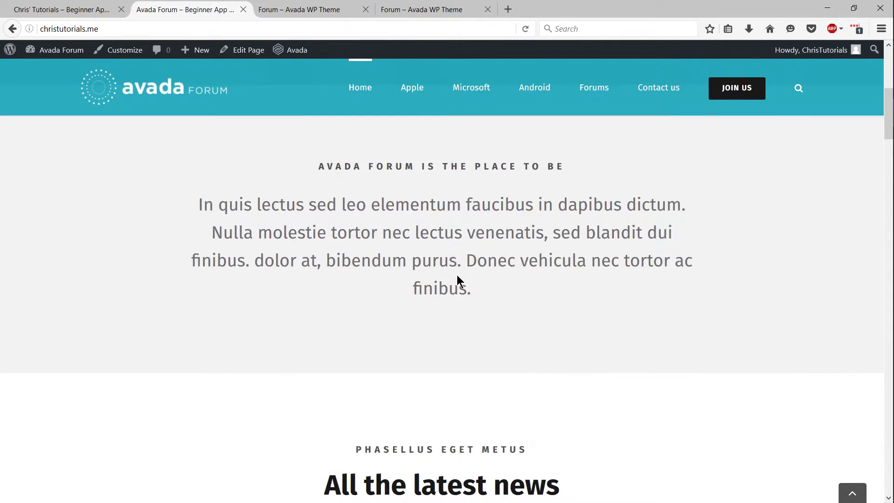
{"action": "scroll", "coordinate": [457, 275], "scroll_direction": "down", "scroll_amount": 2}
{"action": "scroll", "coordinate": [456, 275], "scroll_direction": "down", "scroll_amount": 3}
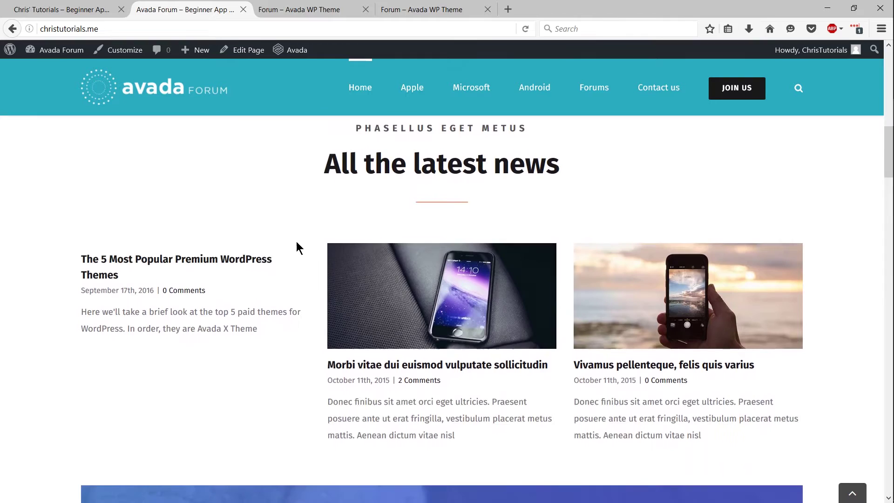
{"action": "scroll", "coordinate": [310, 200], "scroll_direction": "down", "scroll_amount": 2}
{"action": "scroll", "coordinate": [310, 201], "scroll_direction": "down", "scroll_amount": 1}
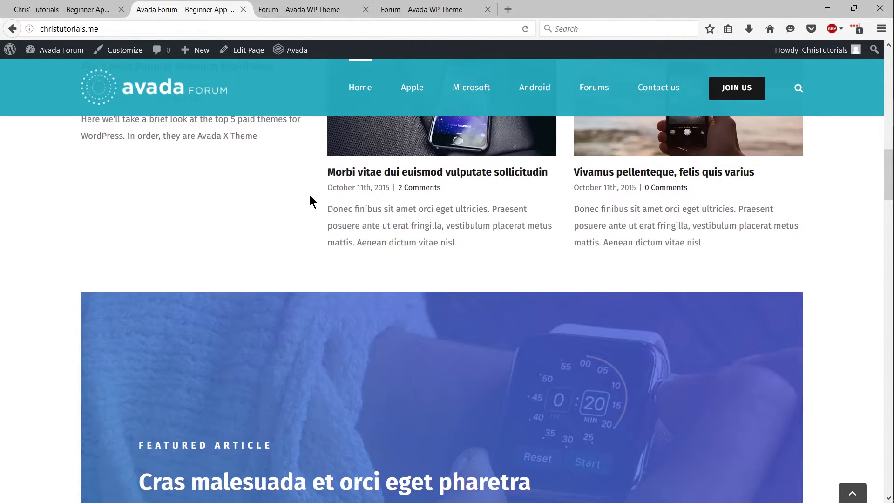
{"action": "scroll", "coordinate": [309, 195], "scroll_direction": "up", "scroll_amount": 7}
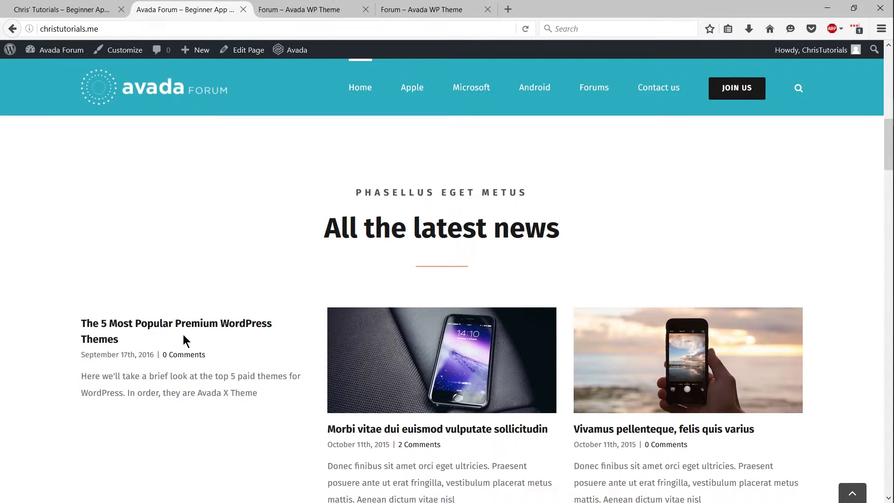
{"action": "scroll", "coordinate": [661, 314], "scroll_direction": "down", "scroll_amount": 3}
{"action": "scroll", "coordinate": [402, 293], "scroll_direction": "down", "scroll_amount": 2}
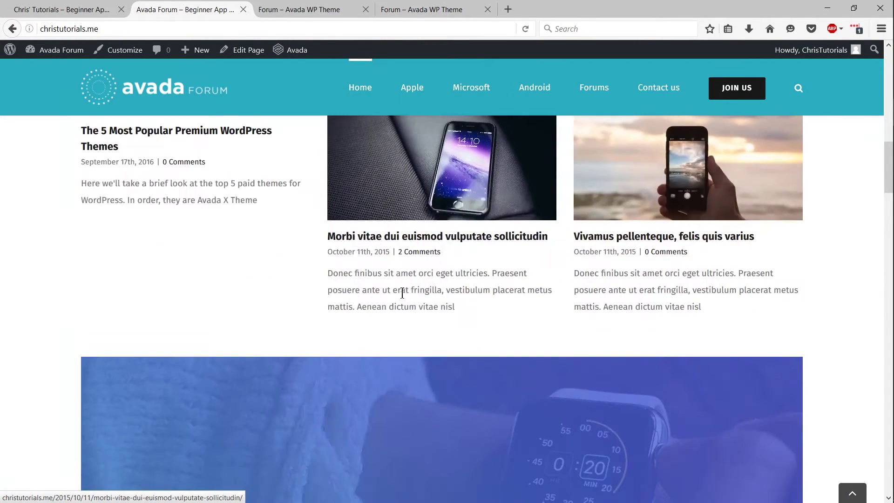
{"action": "scroll", "coordinate": [402, 294], "scroll_direction": "up", "scroll_amount": 3}
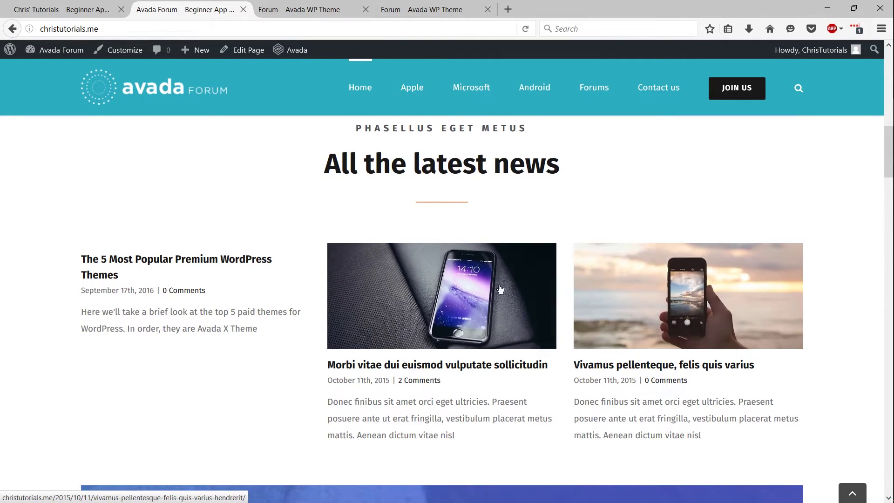
{"action": "scroll", "coordinate": [468, 352], "scroll_direction": "down", "scroll_amount": 5}
{"action": "scroll", "coordinate": [440, 350], "scroll_direction": "down", "scroll_amount": 5}
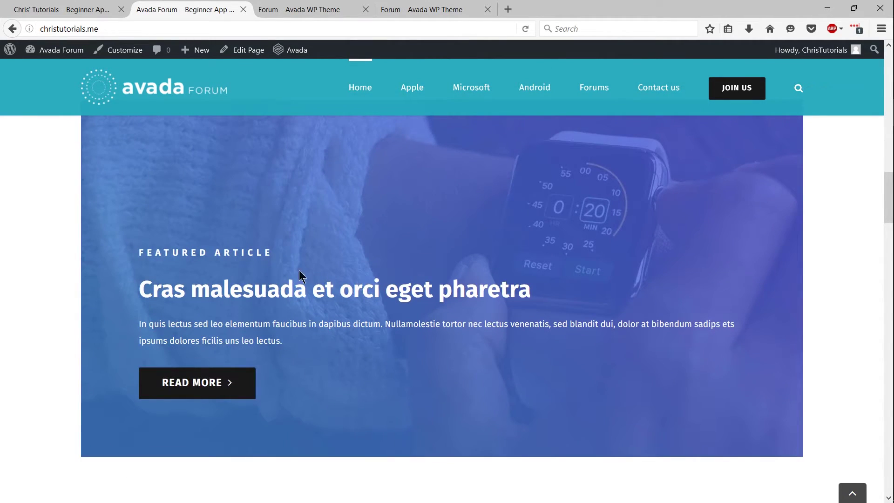
{"action": "scroll", "coordinate": [636, 243], "scroll_direction": "up", "scroll_amount": 2}
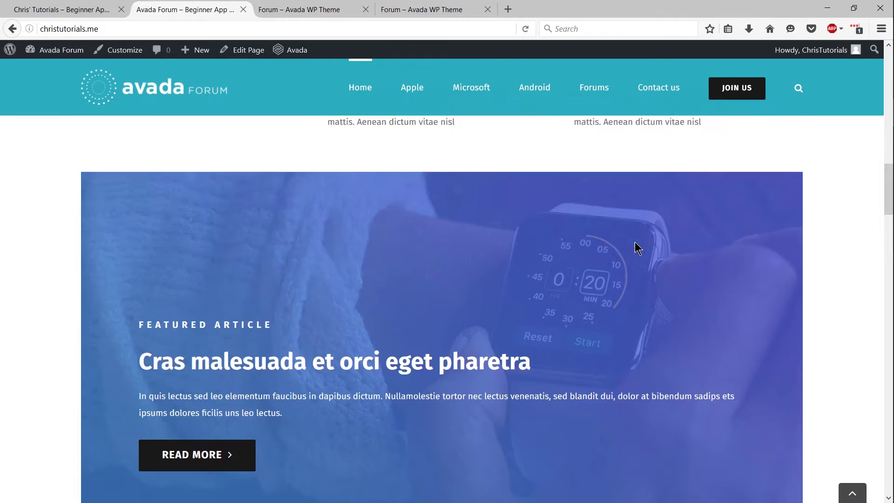
{"action": "scroll", "coordinate": [534, 205], "scroll_direction": "up", "scroll_amount": 5}
{"action": "scroll", "coordinate": [435, 100], "scroll_direction": "up", "scroll_amount": 3}
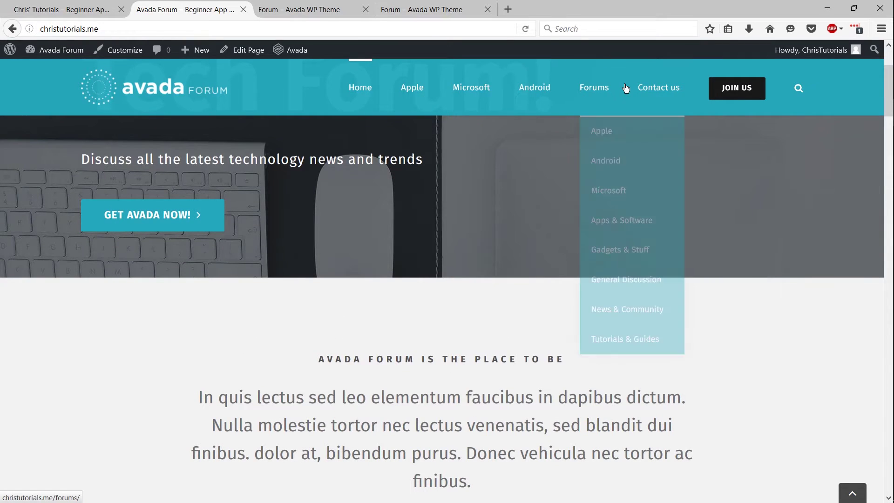
{"action": "mouse_move", "coordinate": [593, 87]}
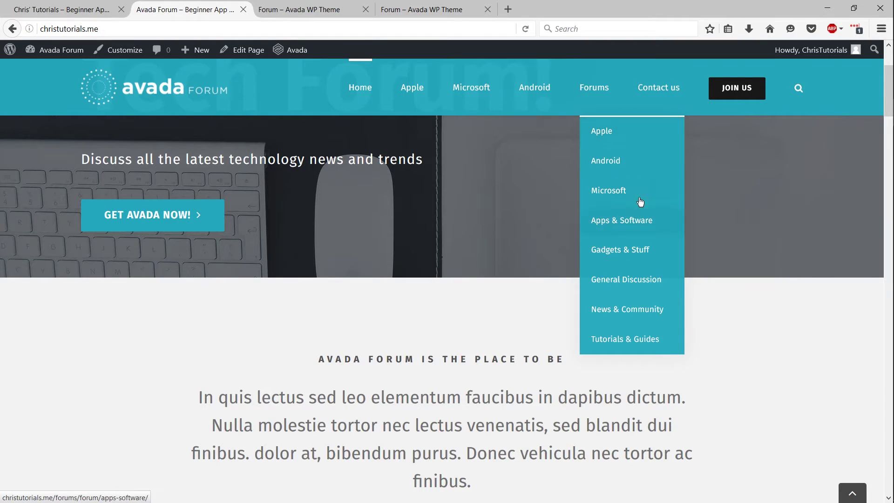
{"action": "scroll", "coordinate": [73, 211], "scroll_direction": "up", "scroll_amount": 3}
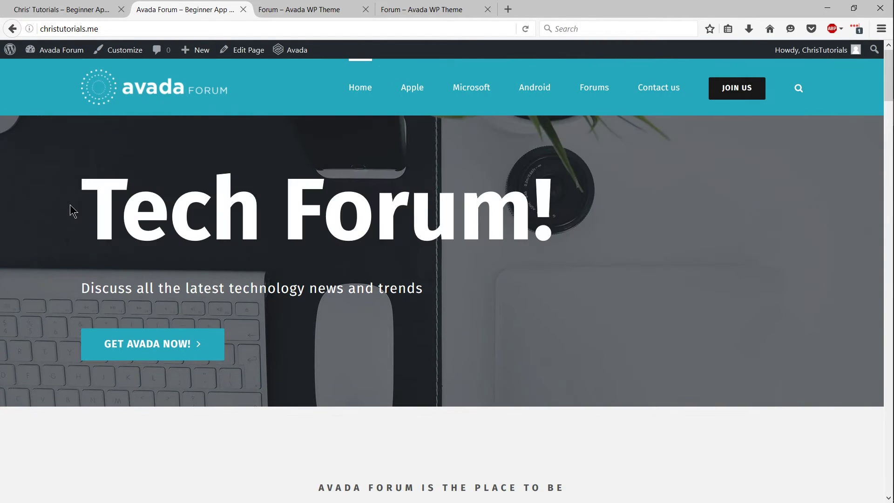